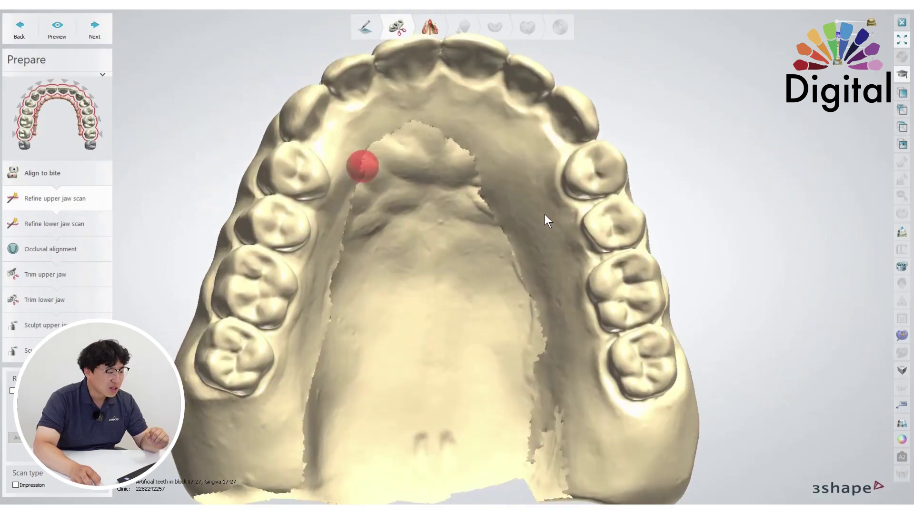
Set the upper jaw scan's Scan type to Impression in the Refine options
scroll(544, 214, "down", 2)
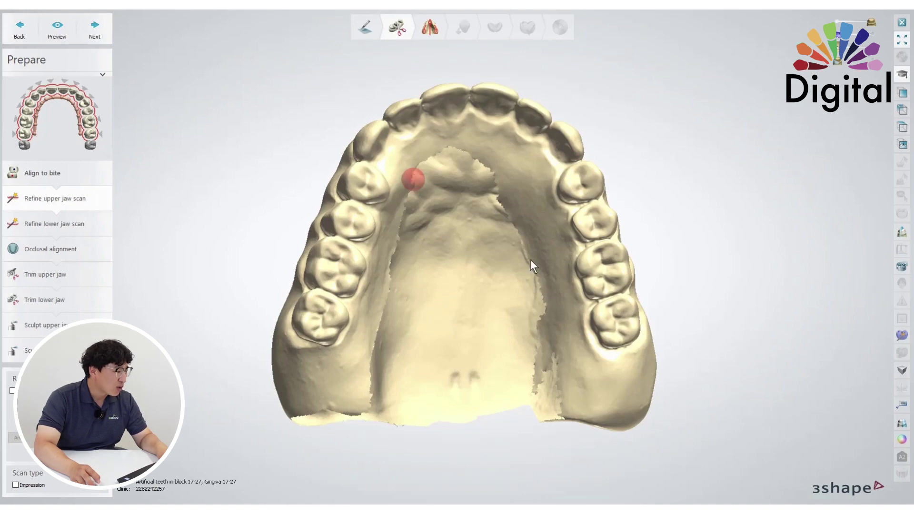
right_click_drag(531, 259, 520, 223)
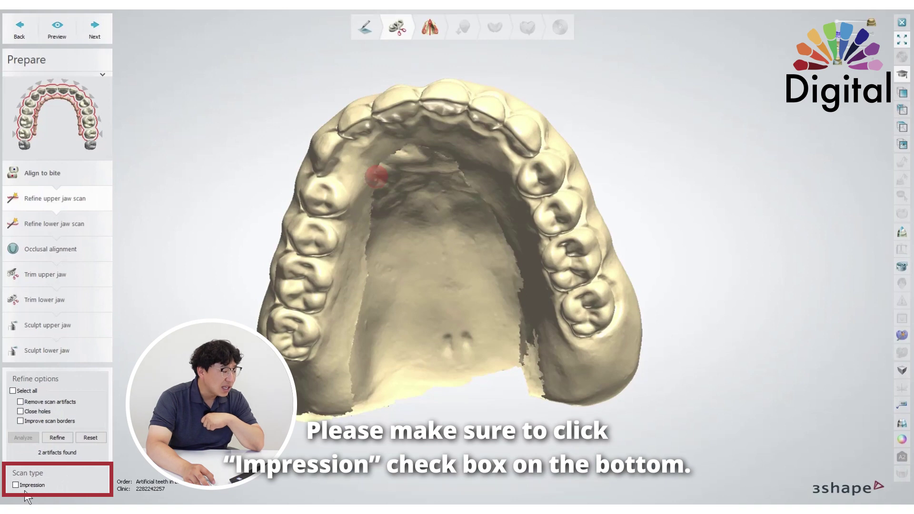
left_click(16, 485)
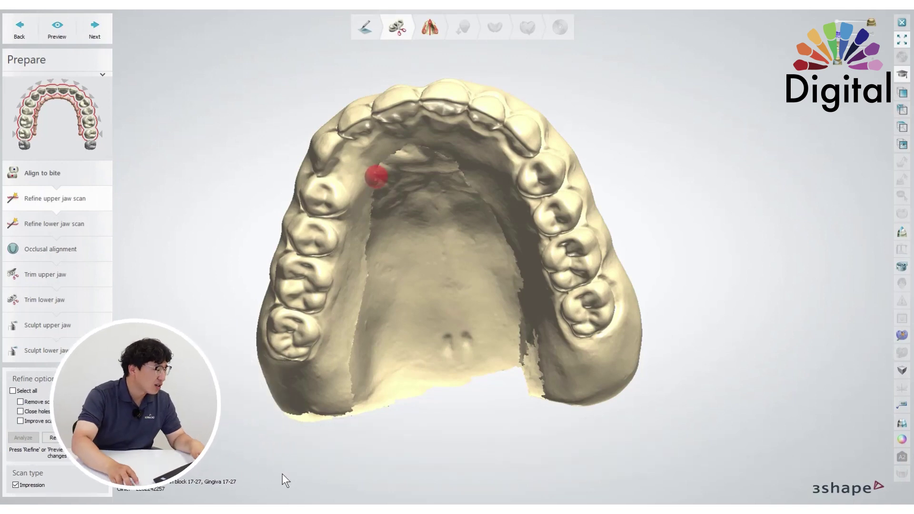
scroll(382, 236, "up", 8)
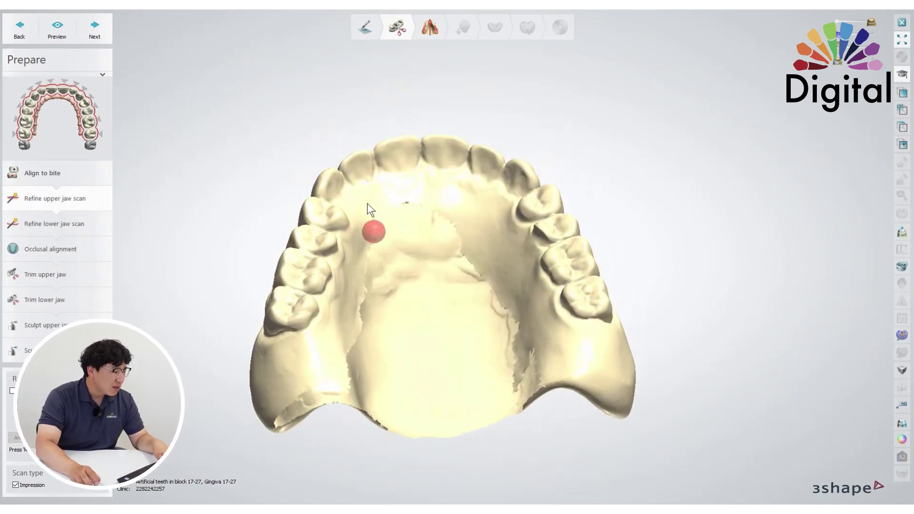
scroll(405, 233, "down", 5)
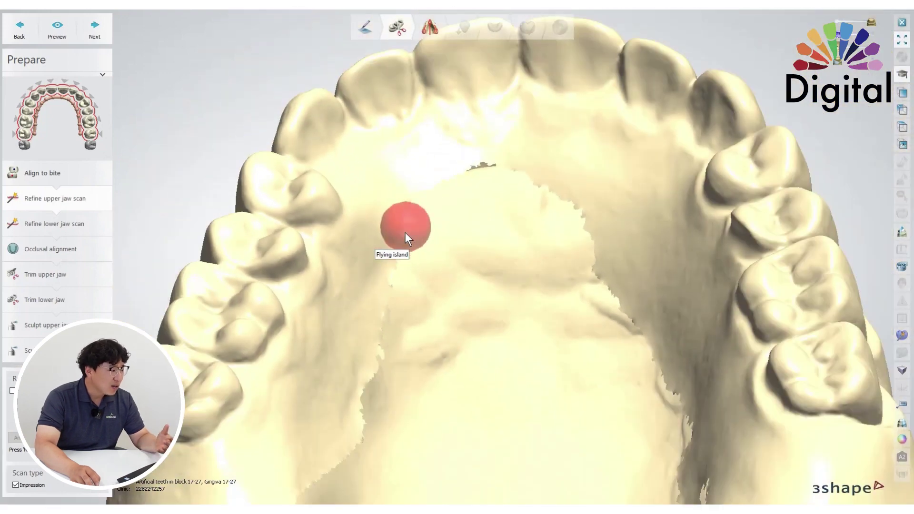
Review the lower arch in Refine lower jaw scan without changes, then proceed to Occlusal alignment
left_click(62, 224)
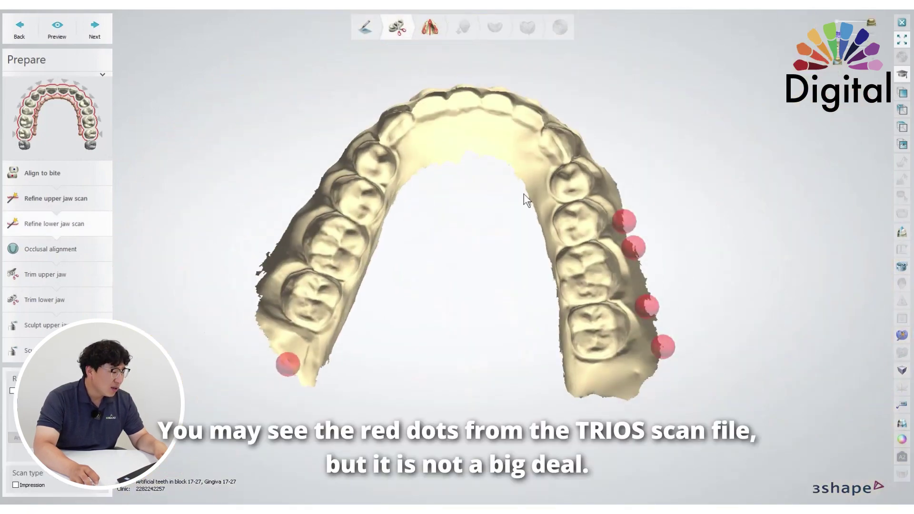
right_click_drag(527, 196, 565, 300)
scroll(591, 273, "up", 4)
mouse_move(607, 262)
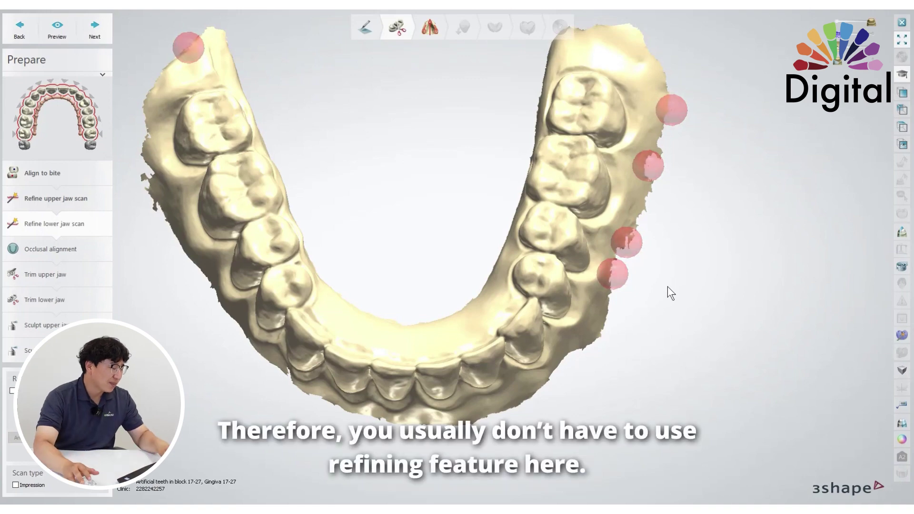
right_click_drag(557, 271, 521, 229)
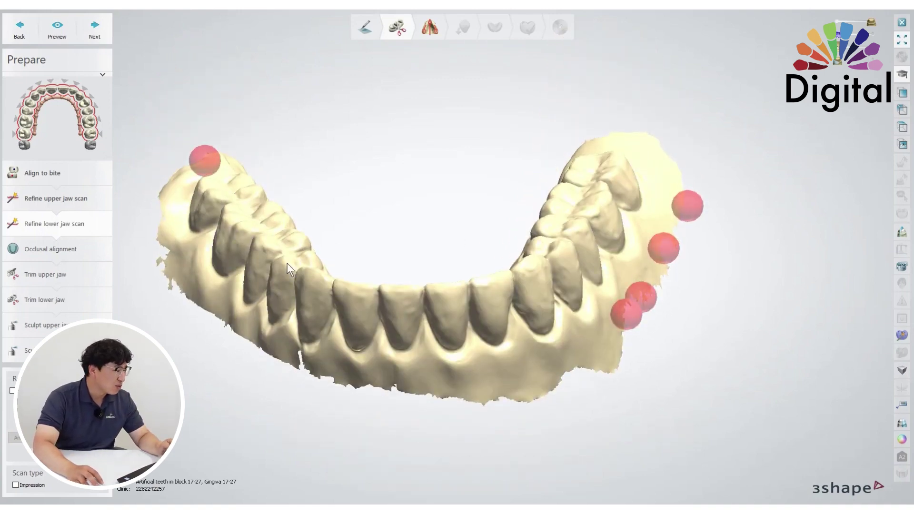
left_click(47, 249)
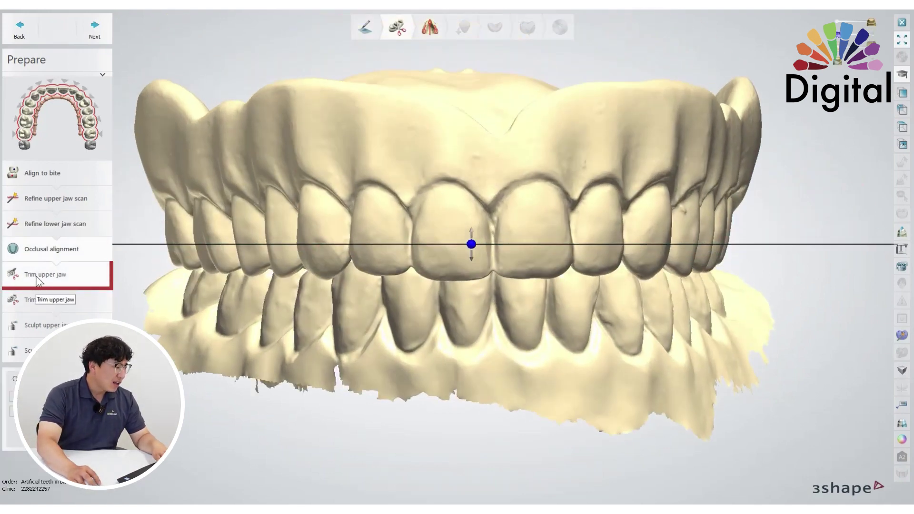
Trim the upper jaw with a closed outline along the denture border, then start lower jaw trimming
left_click(28, 285)
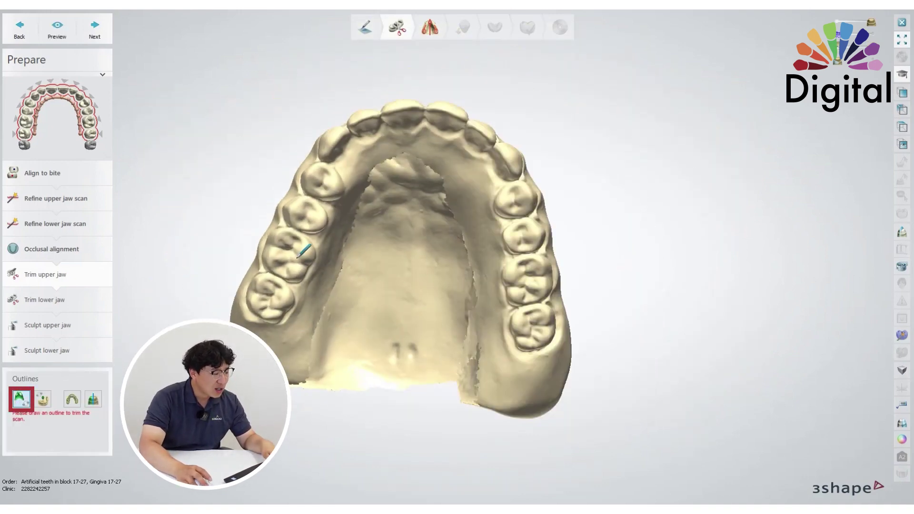
right_click_drag(240, 247, 412, 259)
left_click(249, 344)
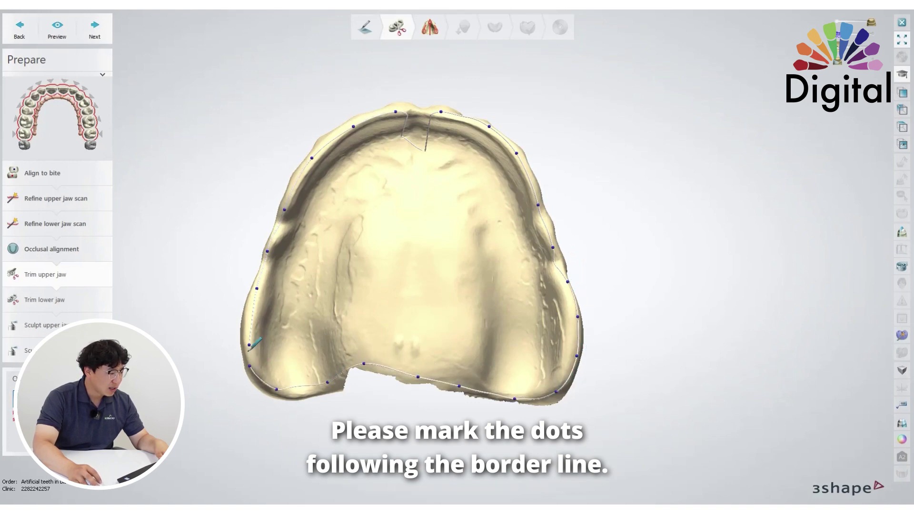
left_click(440, 112)
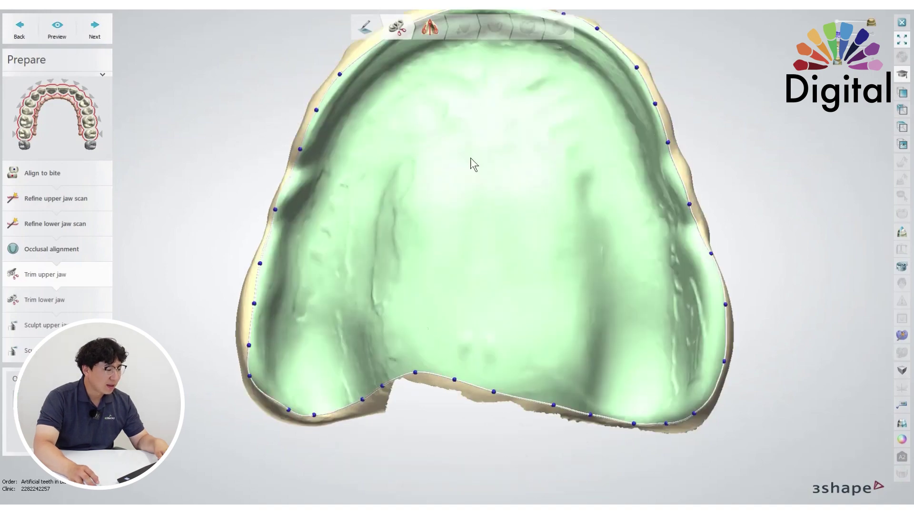
right_click_drag(510, 146, 383, 250)
left_click(68, 298)
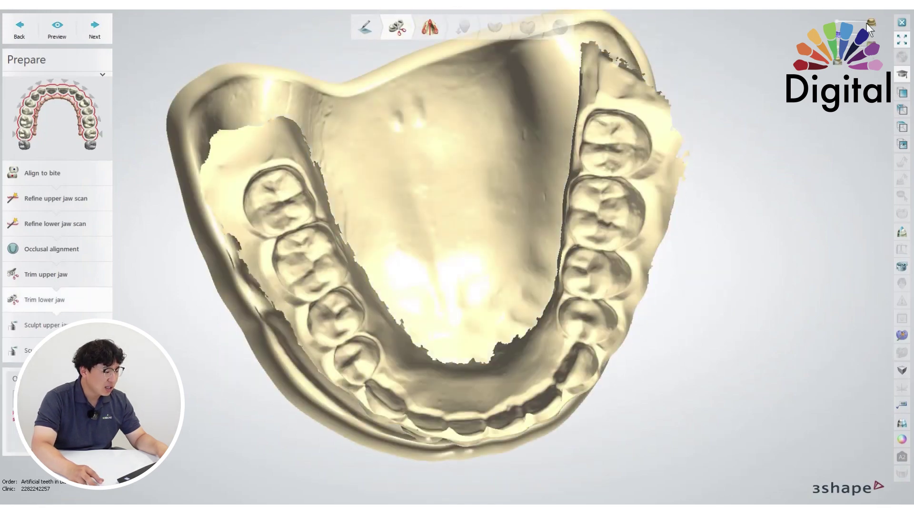
Fade out the lower jaw and inspect the trimmed upper denture base from below
left_click_drag(870, 23, 818, 33)
right_click_drag(818, 33, 564, 297)
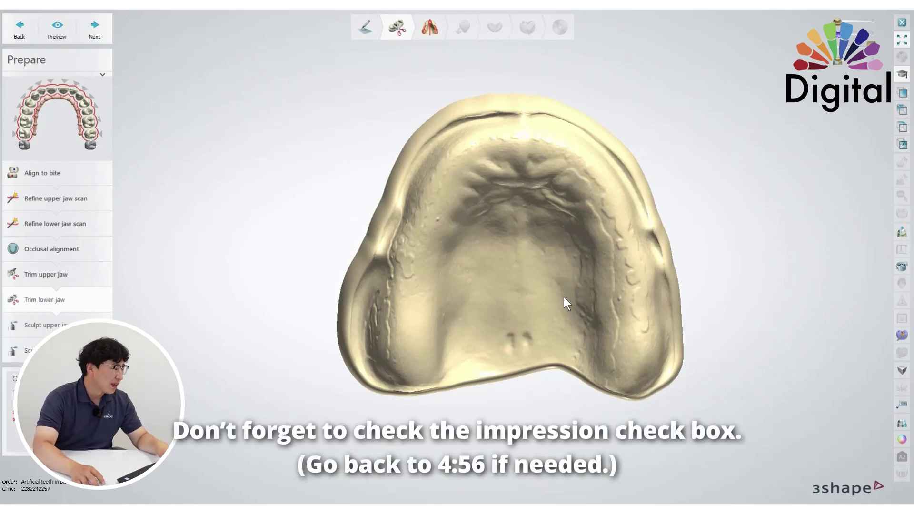
scroll(434, 223, "up", 5)
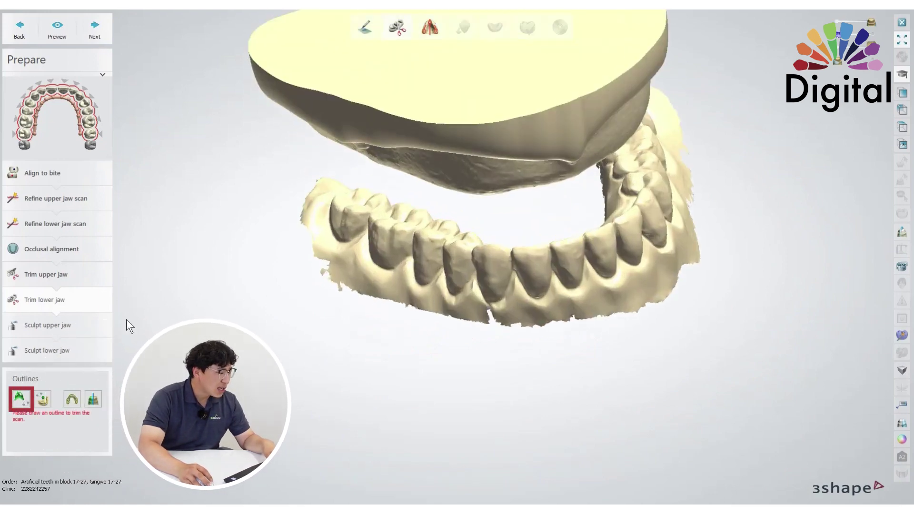
Draw the lower jaw trim curve with points along the base below the teeth
left_click(21, 399)
left_click(369, 273)
left_click(438, 283)
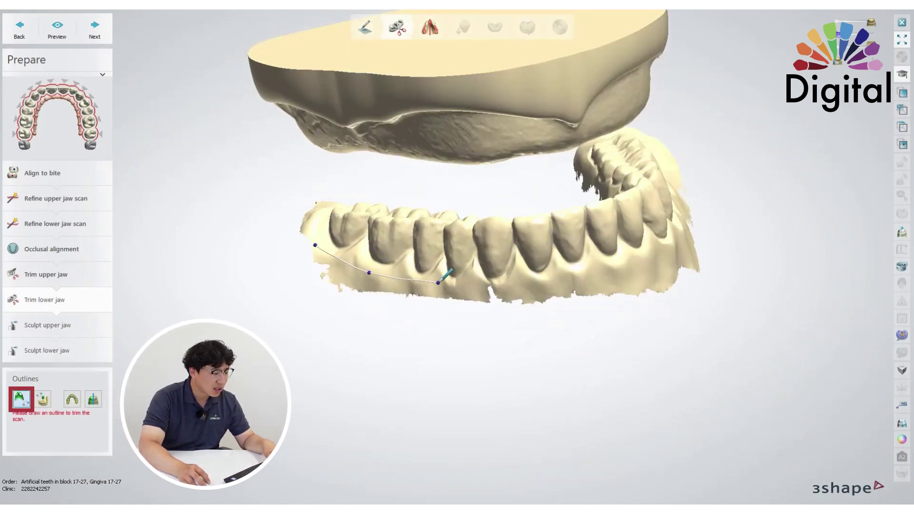
left_click(482, 278)
left_click(559, 284)
right_click_drag(657, 261, 657, 260)
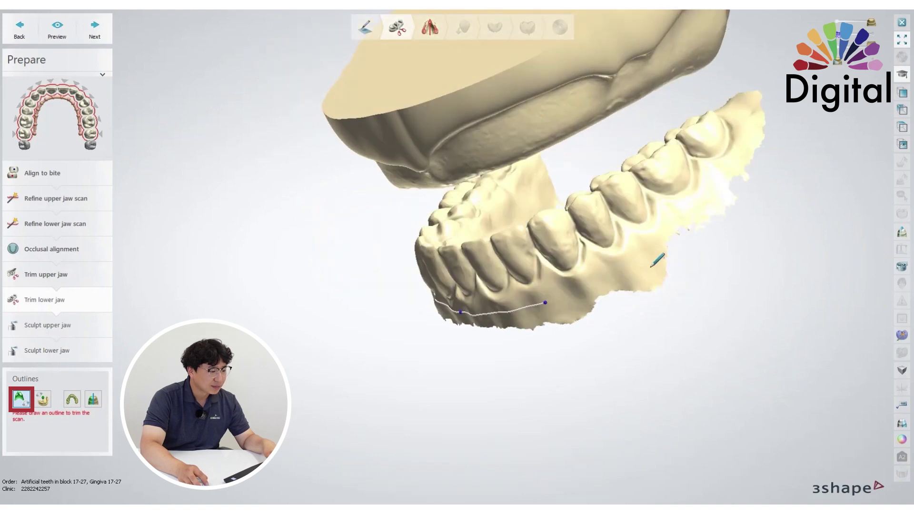
right_click_drag(700, 208, 366, 223)
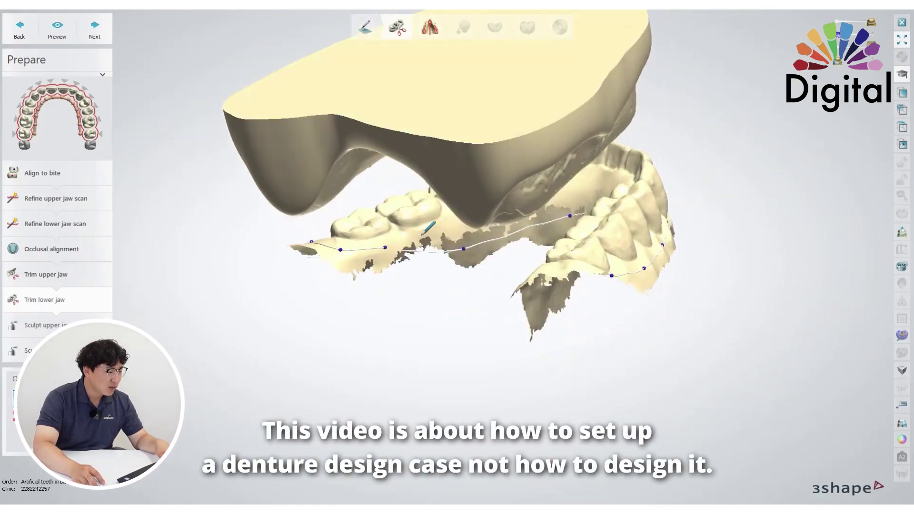
right_click_drag(421, 235, 432, 234)
right_click_drag(504, 214, 532, 209)
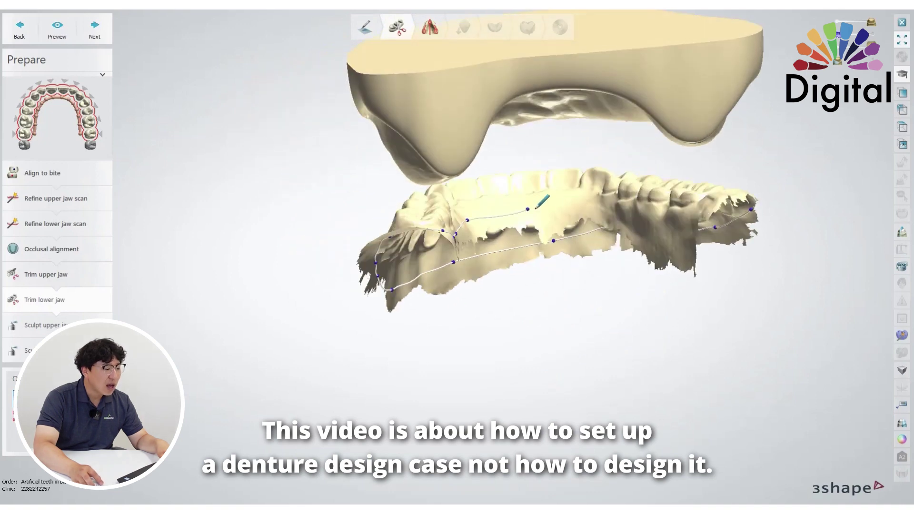
right_click_drag(670, 220, 720, 278)
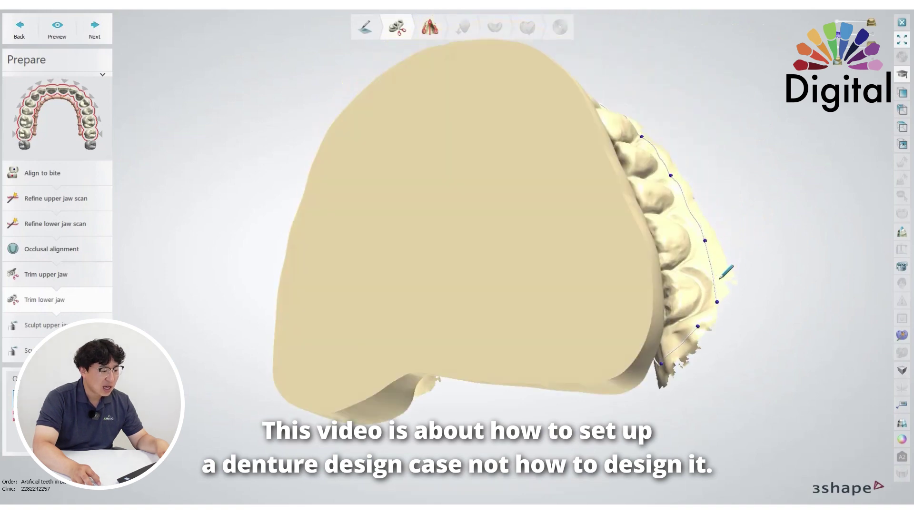
Drag the trim curve's control points onto the scan and check the trimmed lower jaw
left_click(718, 304)
right_click_drag(733, 315, 650, 294)
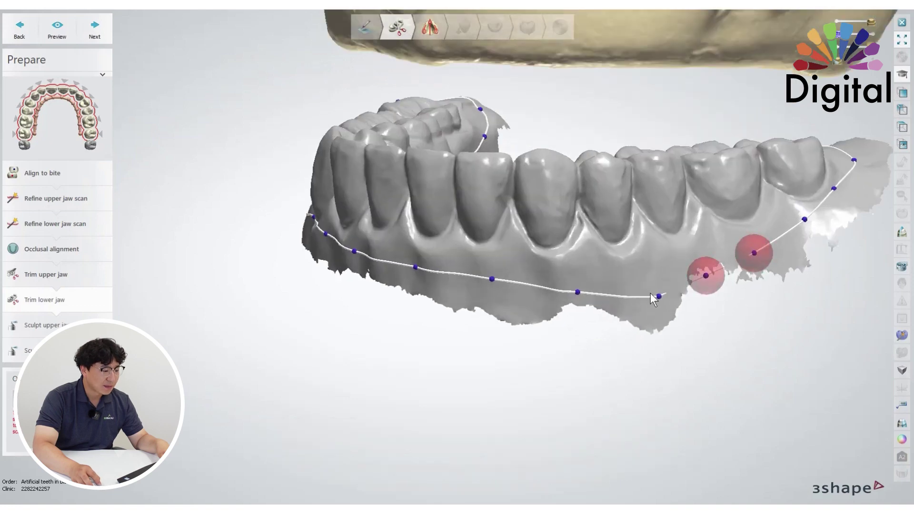
left_click_drag(658, 292, 680, 272)
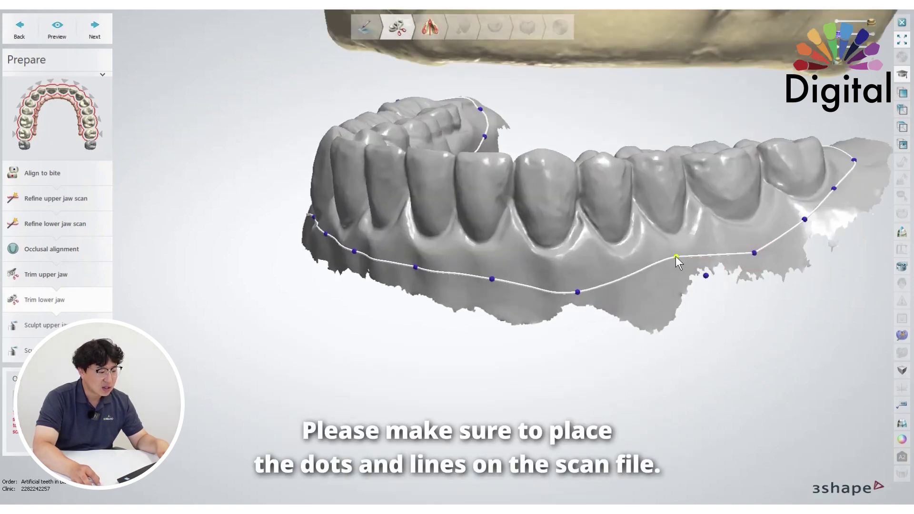
left_click_drag(707, 275, 711, 247)
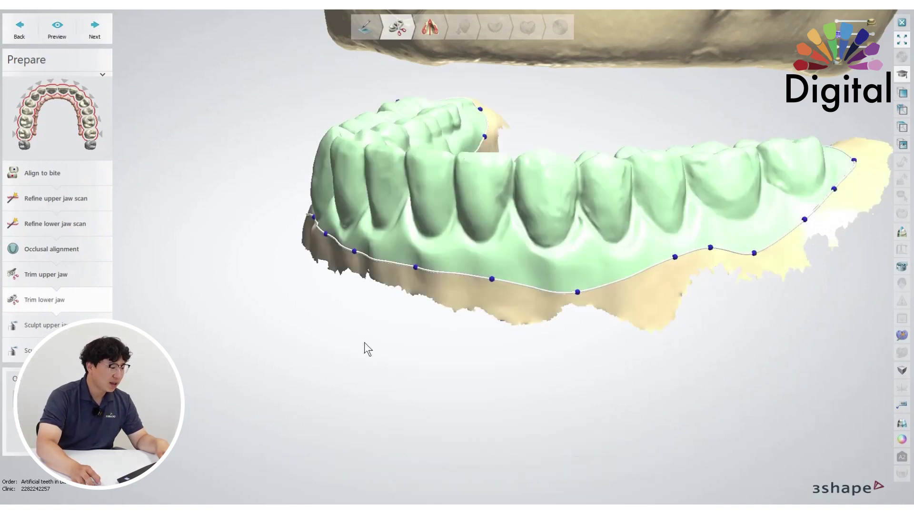
right_click_drag(367, 347, 445, 311)
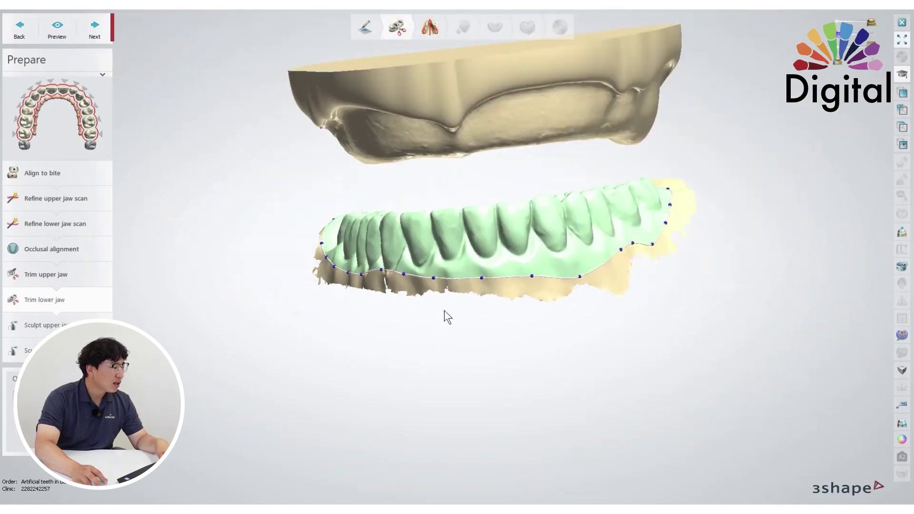
Advance to the Sculpt upper jaw step with the upper base's palate in view
left_click(95, 28)
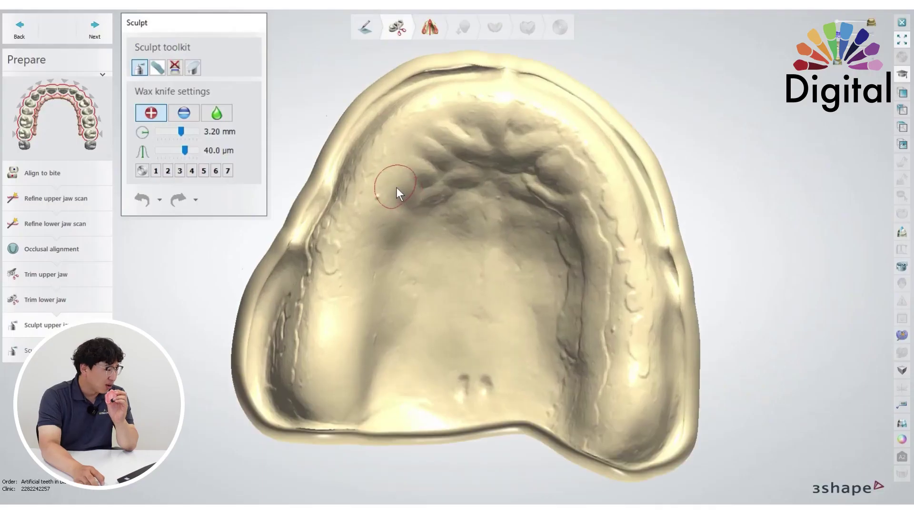
scroll(396, 187, "up", 5)
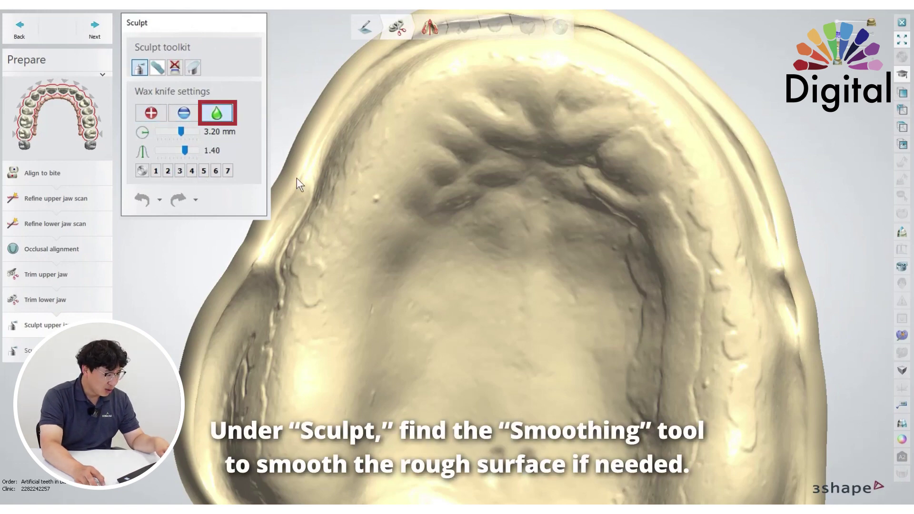
Smooth away the rough grooves on the upper base's palate with the Smooth wax knife
mouse_move(381, 205)
right_mouse_down()
mouse_move(653, 235)
mouse_move(676, 249)
right_mouse_up()
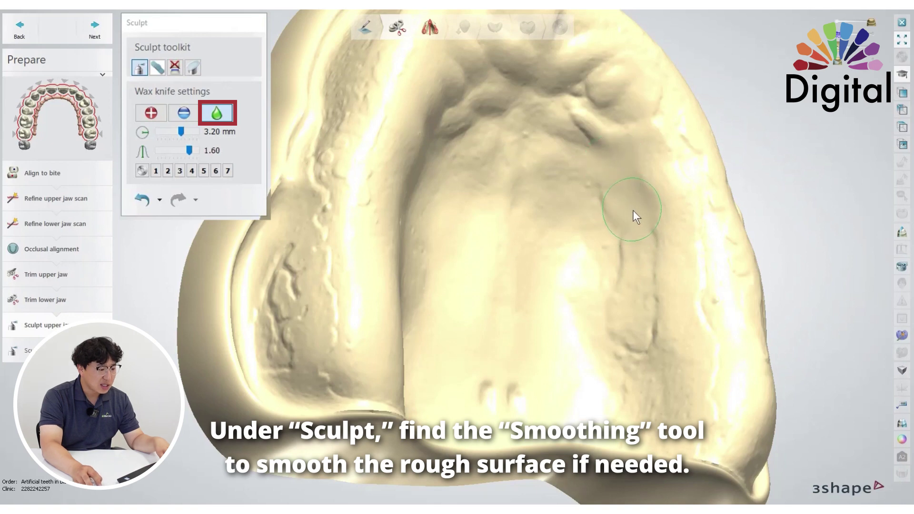
left_click_drag(655, 337, 676, 311)
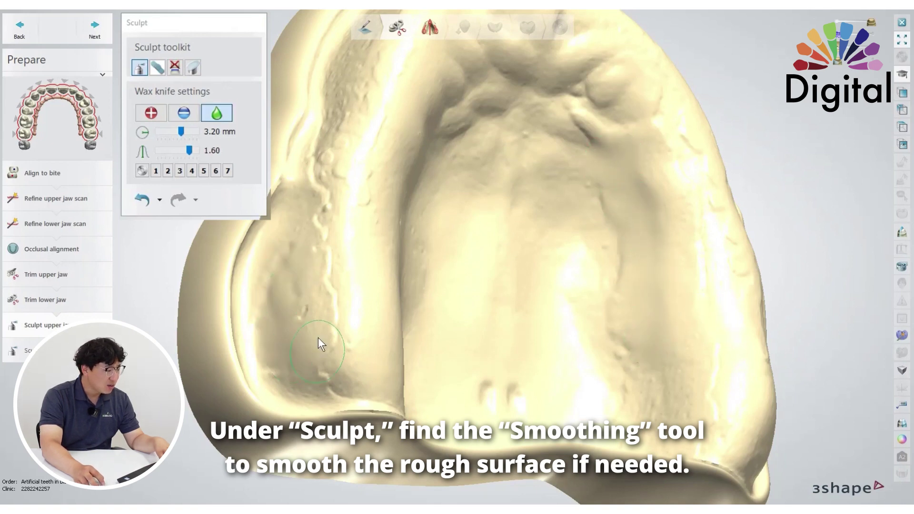
right_click_drag(318, 338, 324, 250)
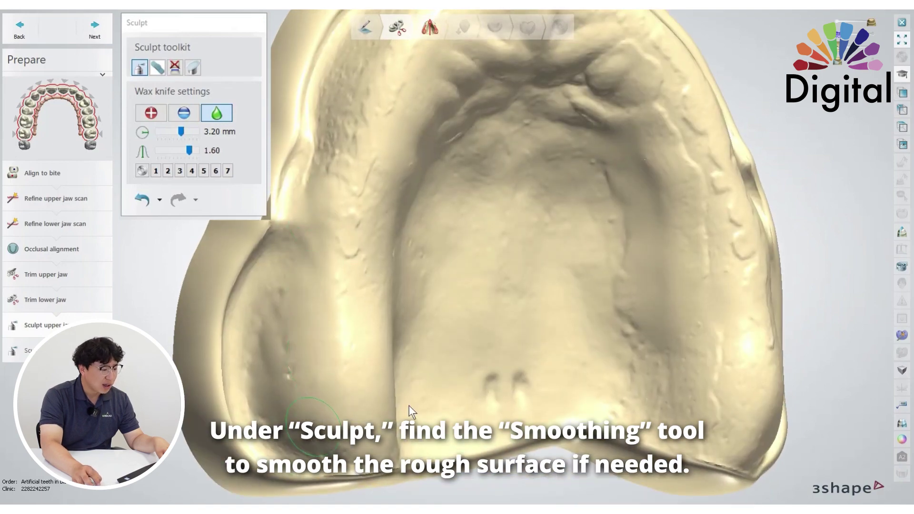
right_click_drag(408, 406, 570, 354)
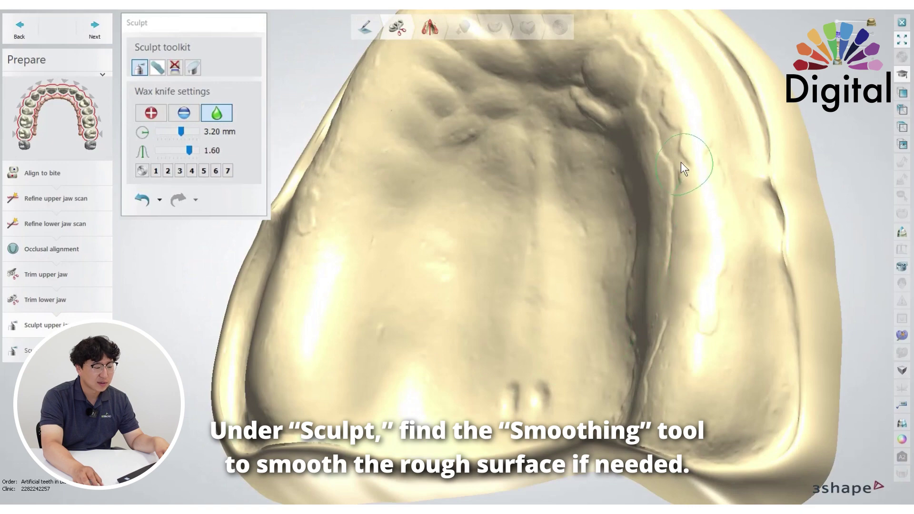
mouse_move(660, 94)
right_mouse_down()
mouse_move(696, 172)
mouse_move(681, 145)
right_mouse_up()
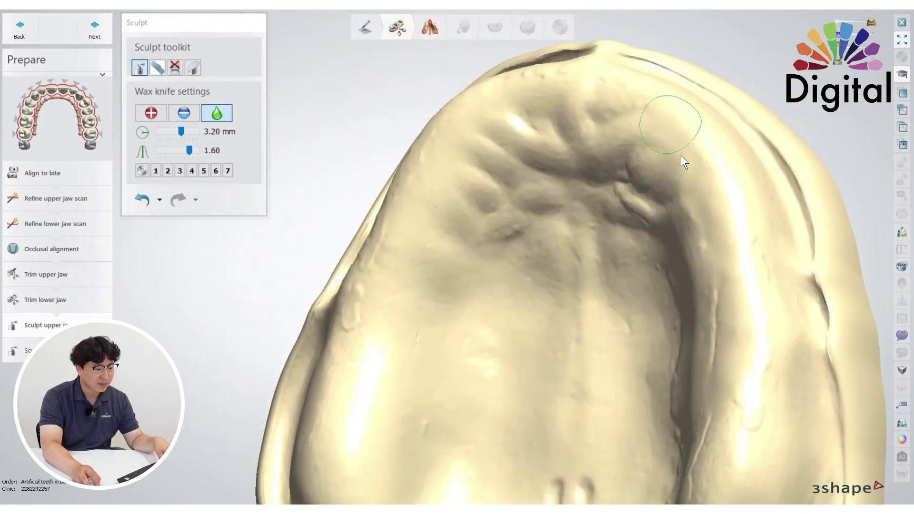
mouse_move(714, 322)
right_mouse_down()
mouse_move(719, 213)
mouse_move(731, 253)
right_mouse_up()
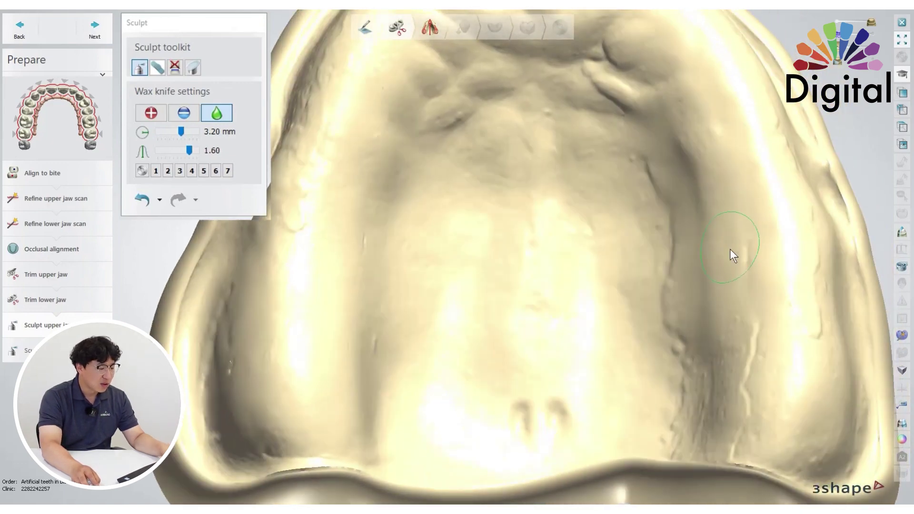
Switch the wax knife to Add material and raise its size to 5.00 mm
key("1")
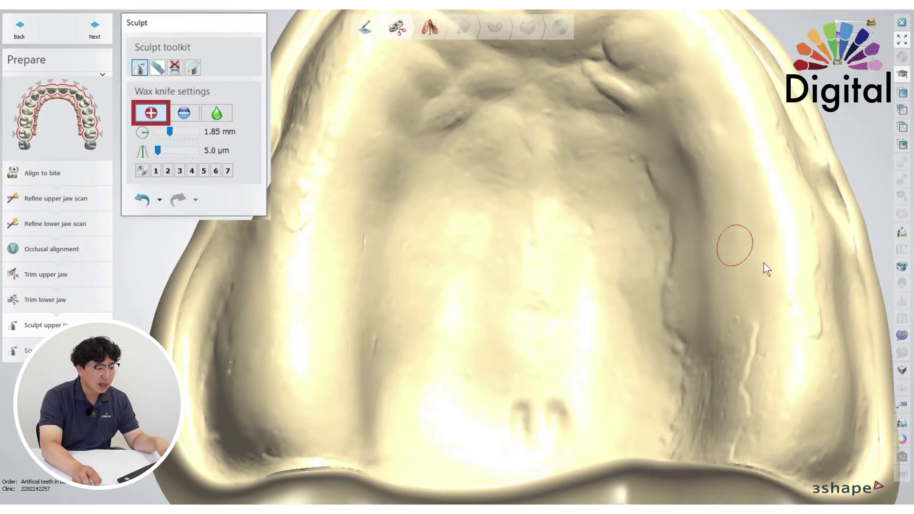
scroll(764, 262, "up", 5, "ctrl")
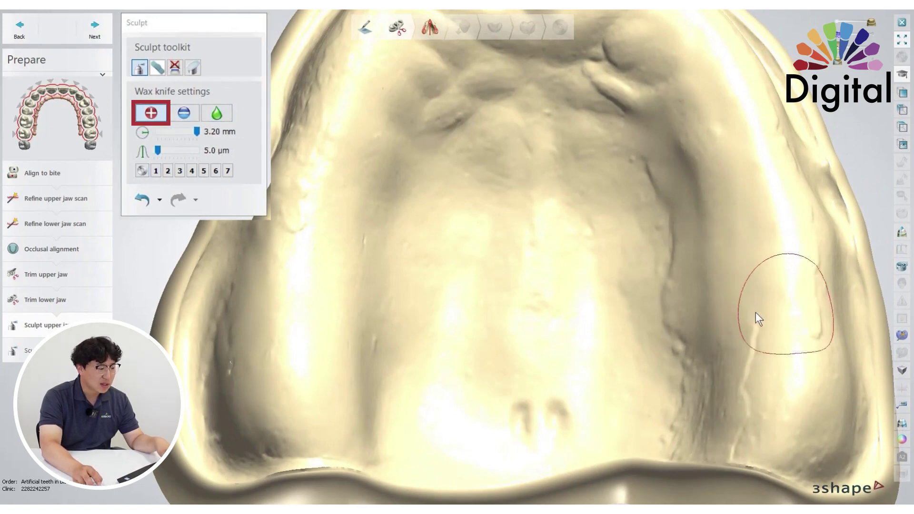
scroll(484, 187, "up", 6, "ctrl")
scroll(478, 172, "down", 4)
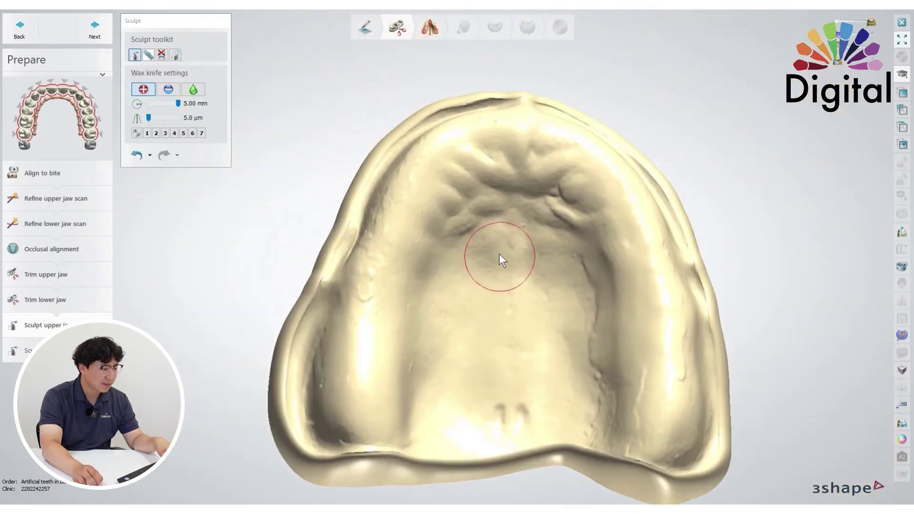
right_click_drag(499, 253, 515, 319)
Show the lower jaw fully and the wax-rim denture teeth semi-transparent between the jaws
left_click_drag(836, 48, 872, 46)
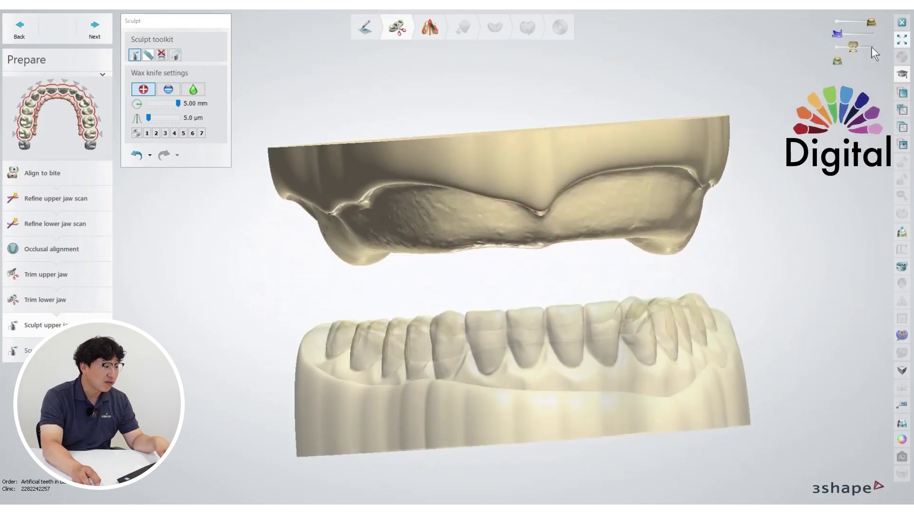
right_click_drag(664, 198, 676, 220)
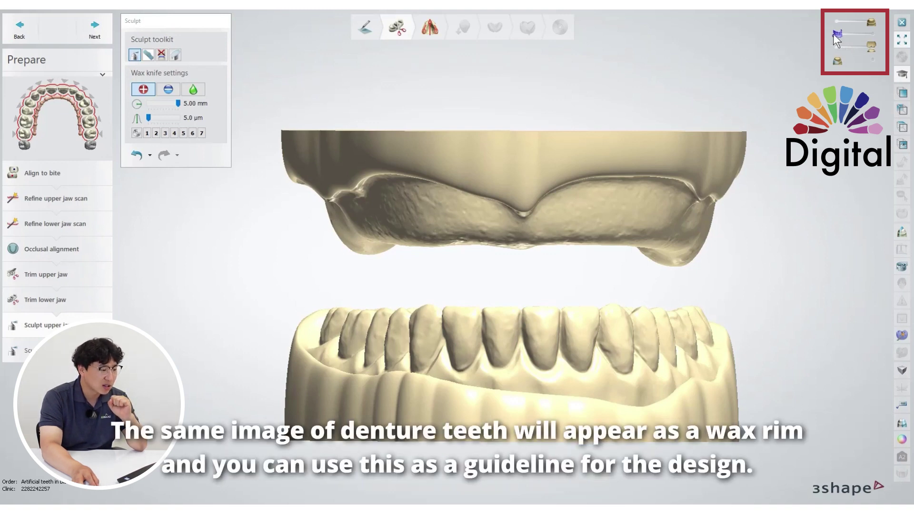
left_click_drag(833, 34, 875, 30)
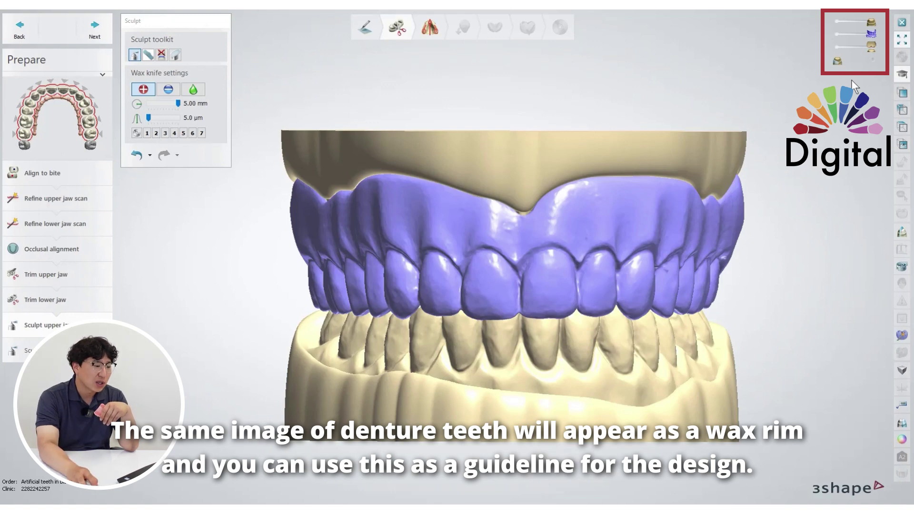
left_click_drag(861, 30, 857, 31)
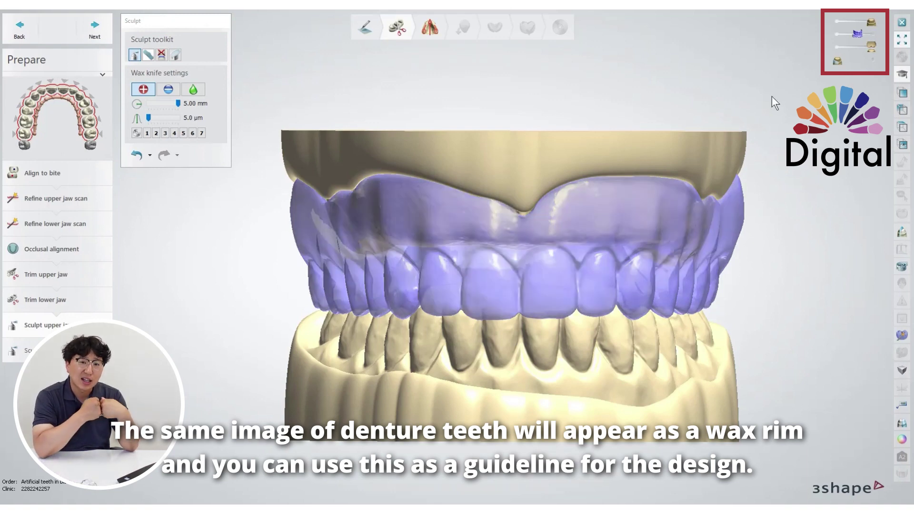